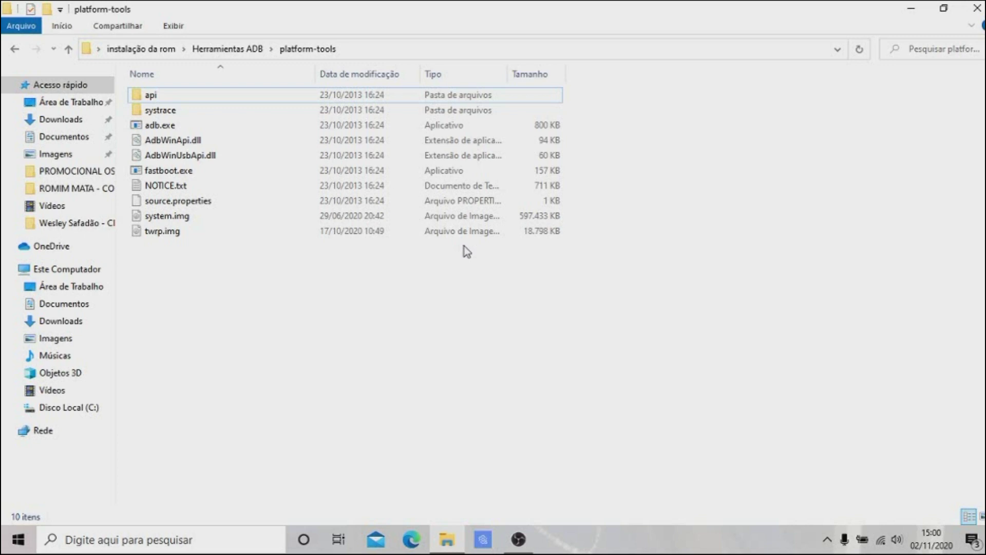
key(Down)
key(Up)
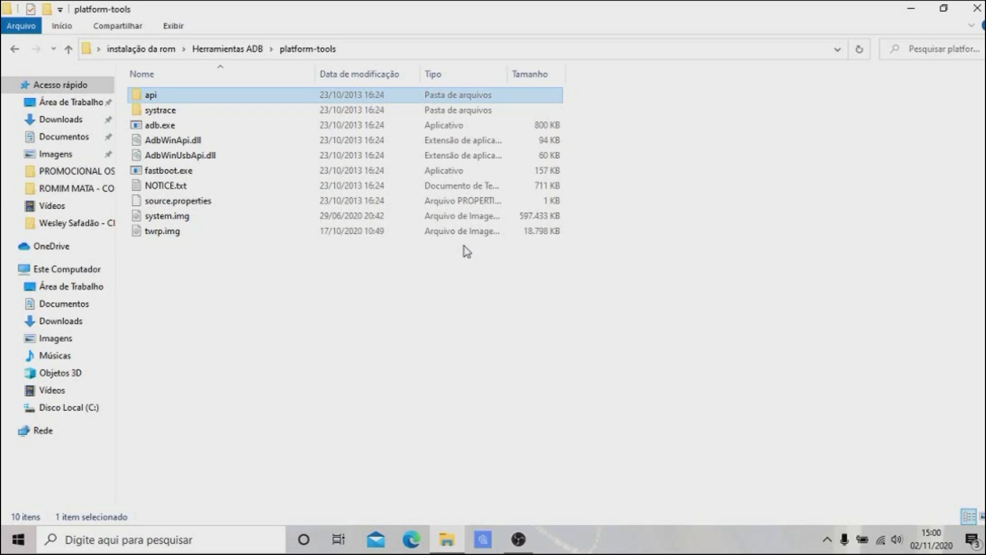
key(Down)
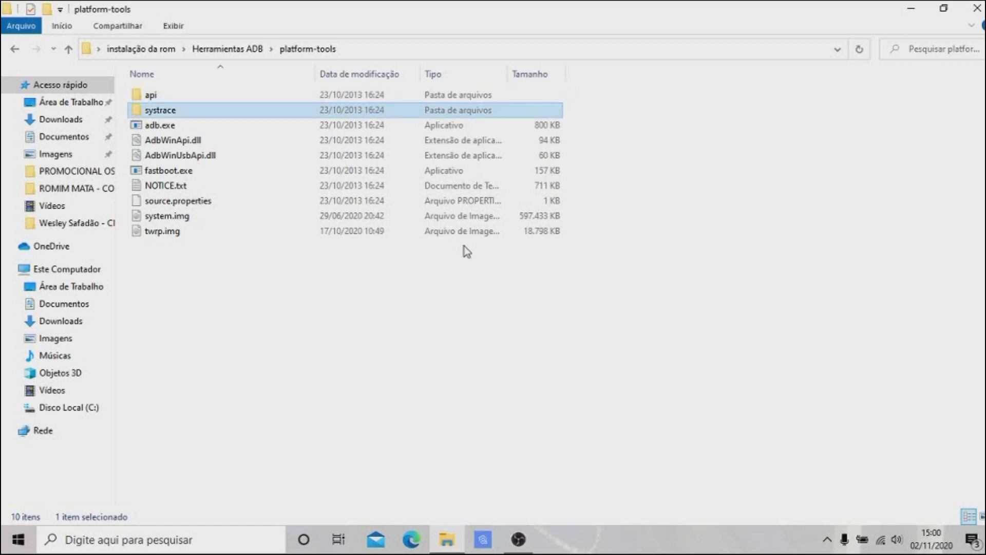
key(Up)
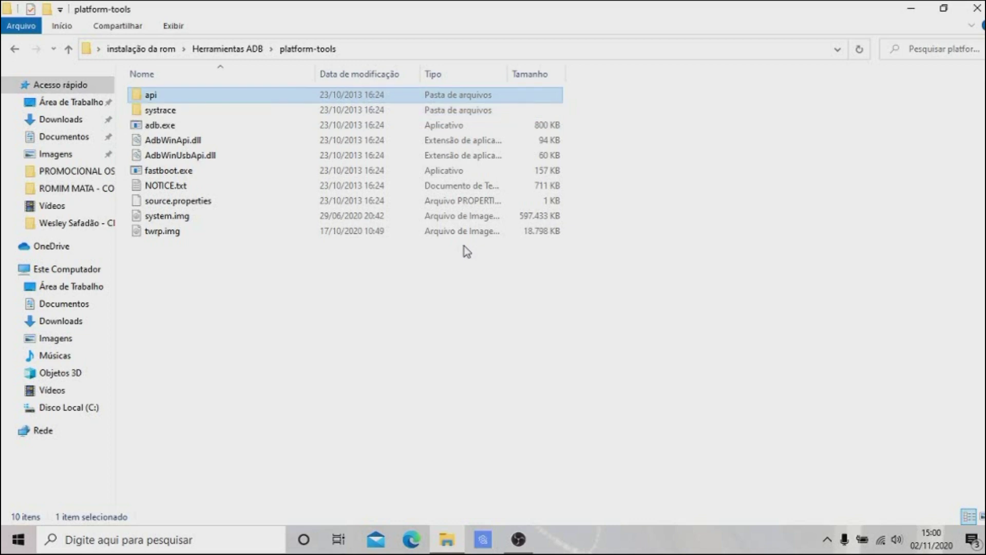
key(Down)
key(Up)
Step: Open a maximized PowerShell window in the platform-tools folder and start cmd in it
click(467, 251)
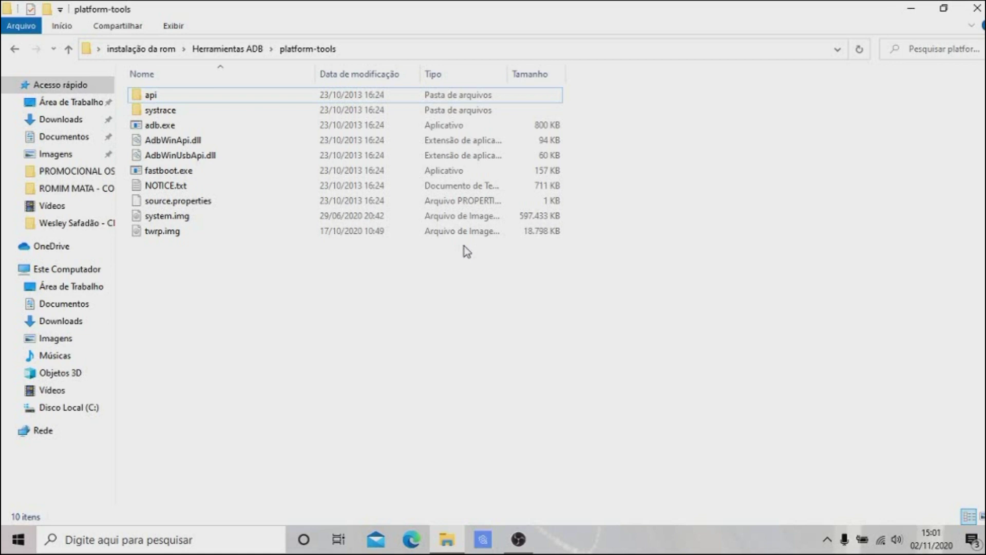
key(shift+F10)
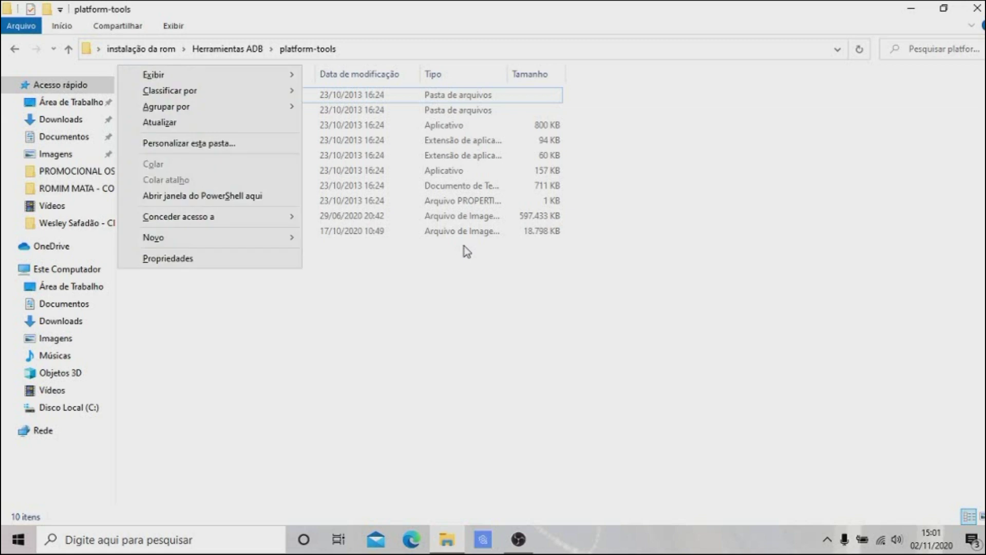
key(s)
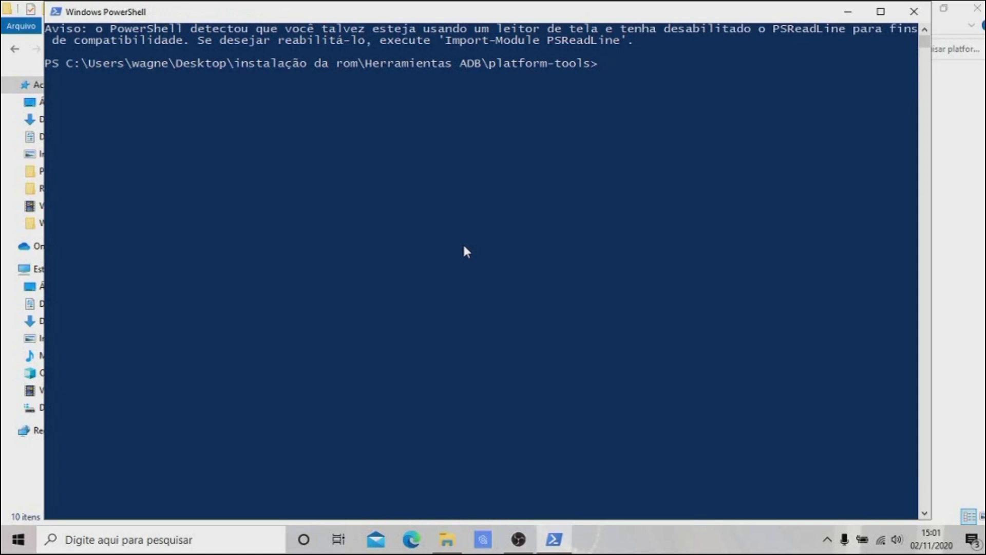
key(super+Up)
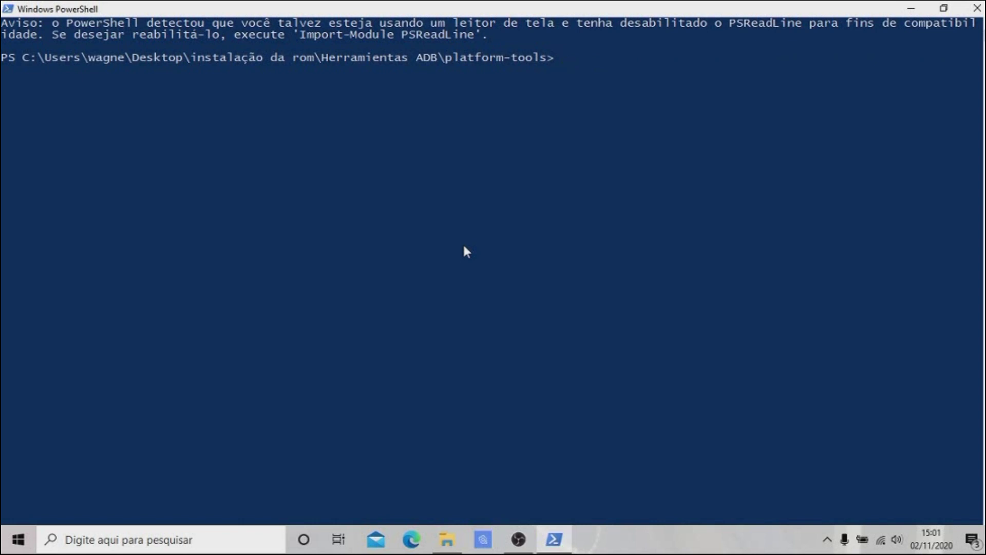
text(cmd)
key(Return)
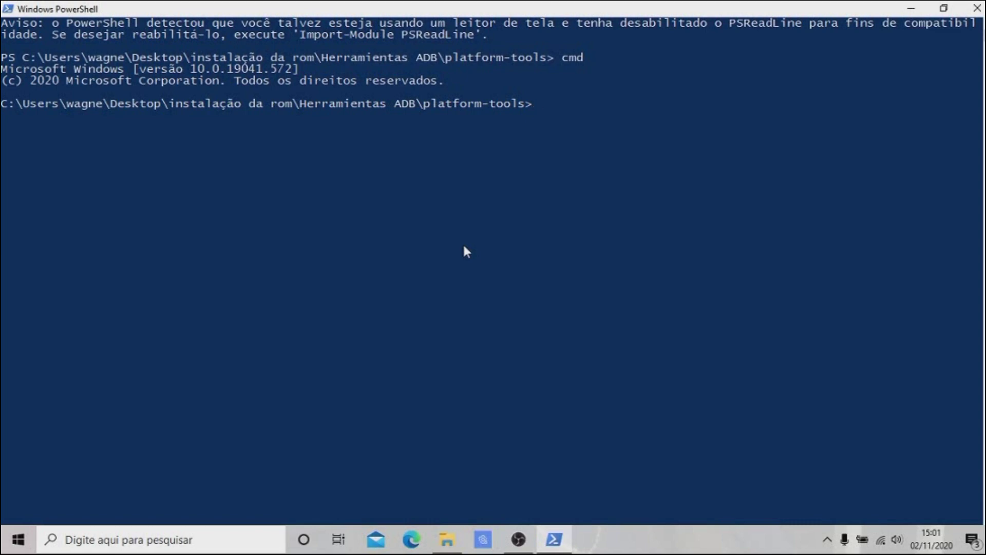
Step: Reboot the phone into recovery with "adb reboot recovery" and open a device shell with "adb shell"
text(adb reboot)
text(recov)
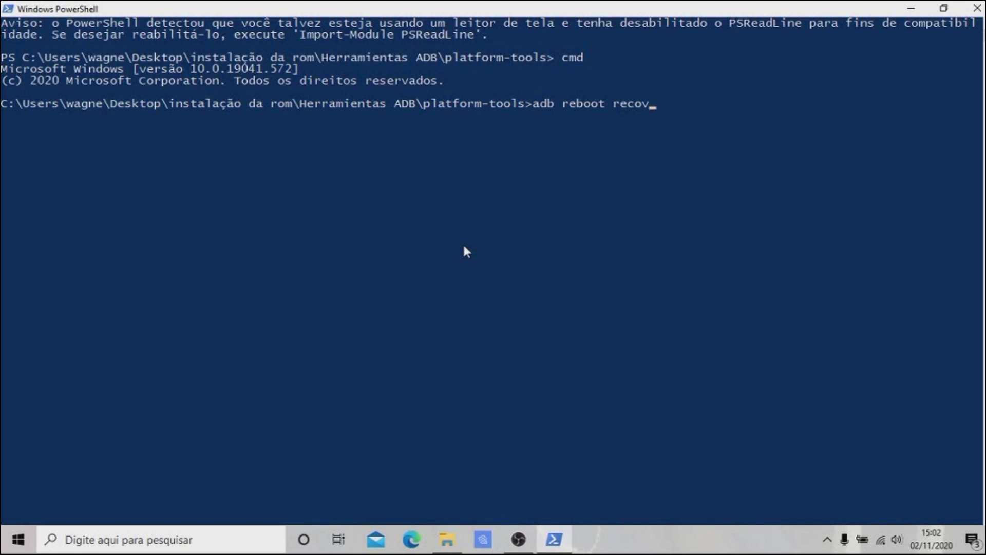
text(ery)
key(Return)
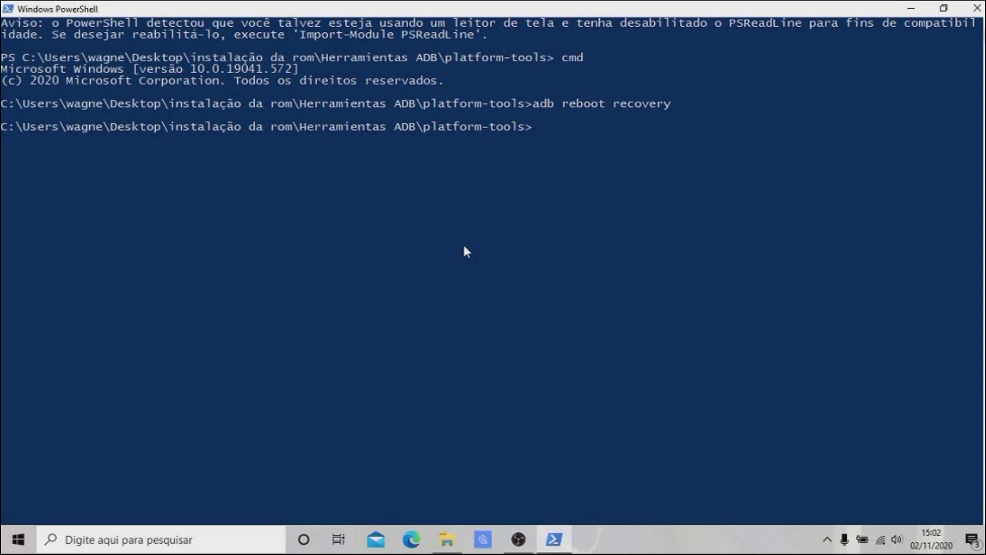
text(adb shell)
key(Return)
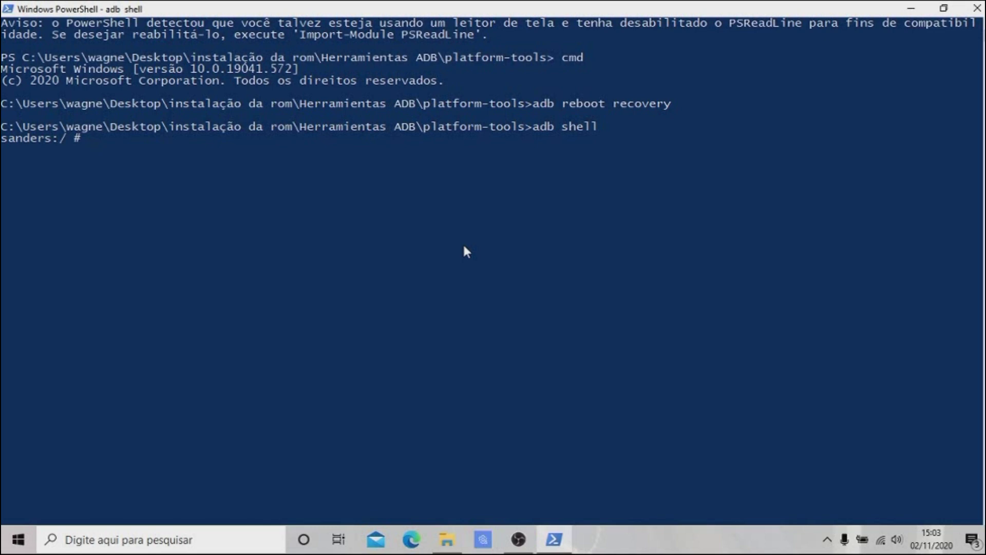
Step: Wipe the phone's system and data partitions with "twrp wipe system" and "twrp wipe data"
text(twrp wipe)
text(system)
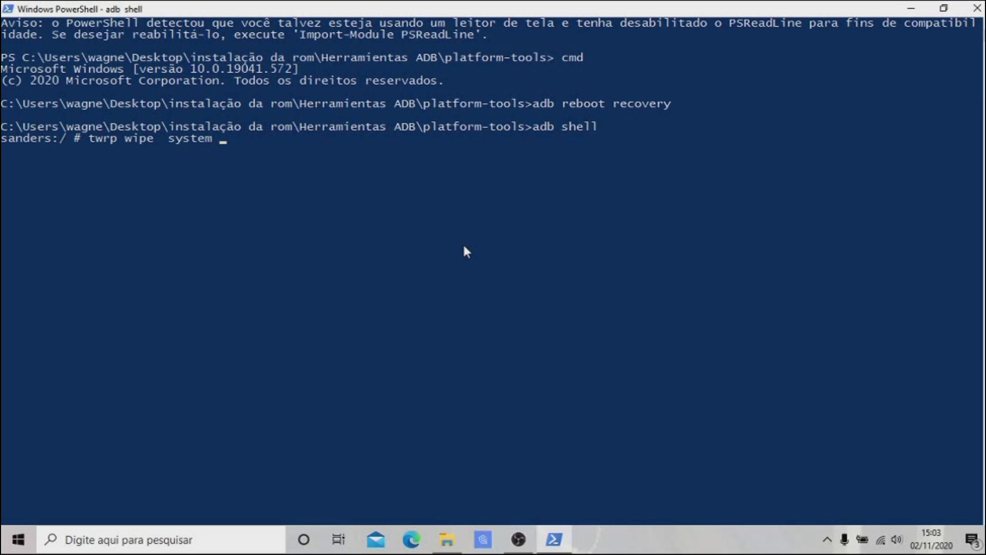
key(Return)
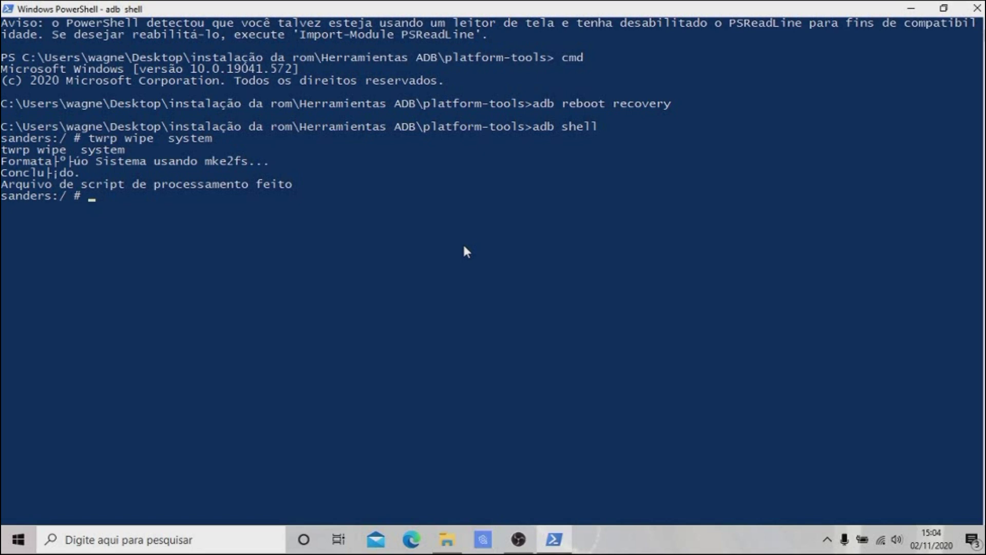
text(twrp wipe dat)
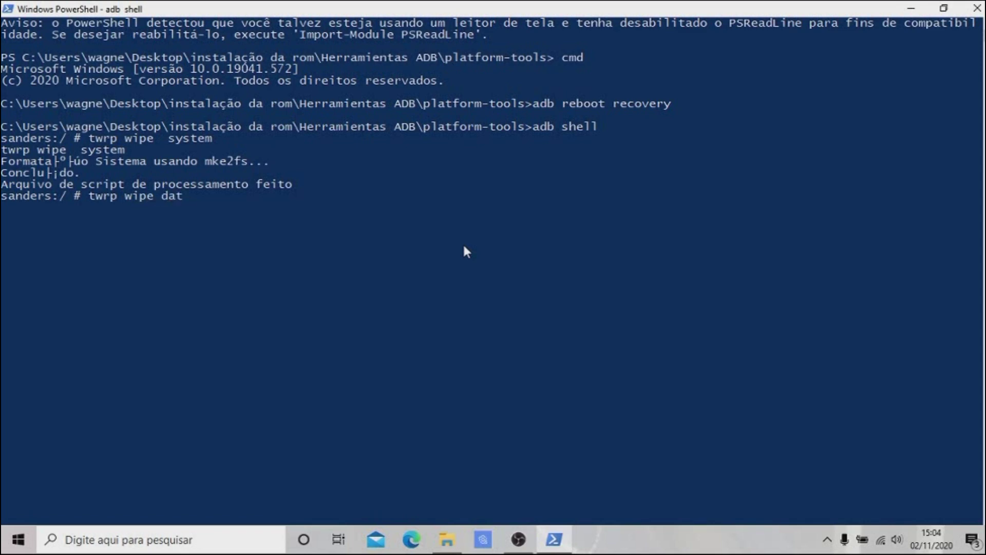
text(a)
key(Return)
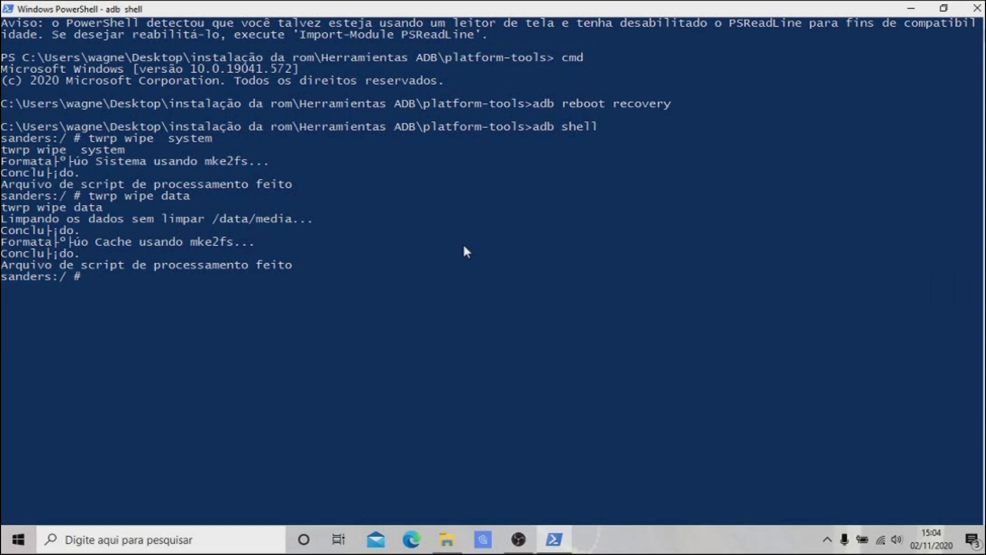
Step: Wipe the phone's cache and Dalvik cache with "twrp wipe cache" and "twrp wipe dalvik"
text(twrp wipe cache)
key(Return)
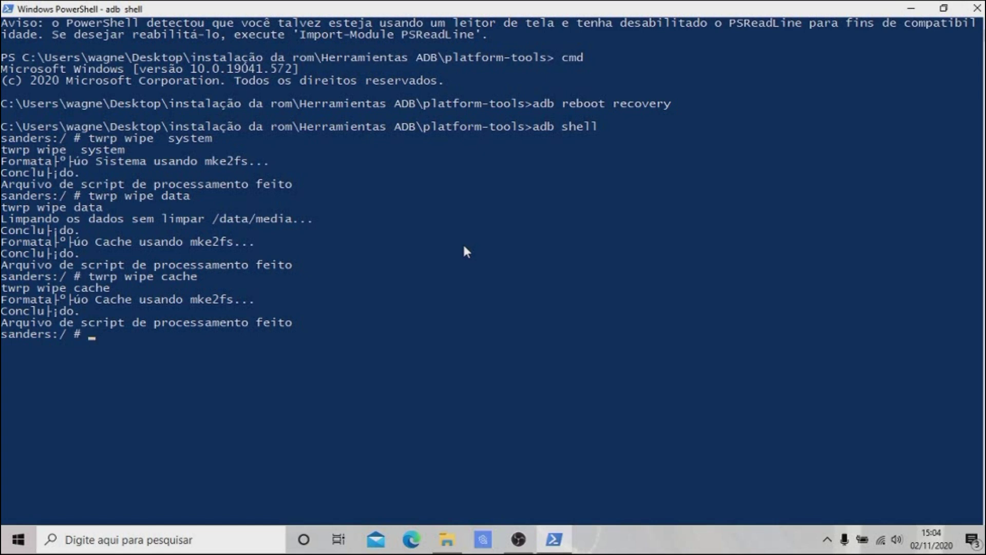
text(twrp wipe dalv)
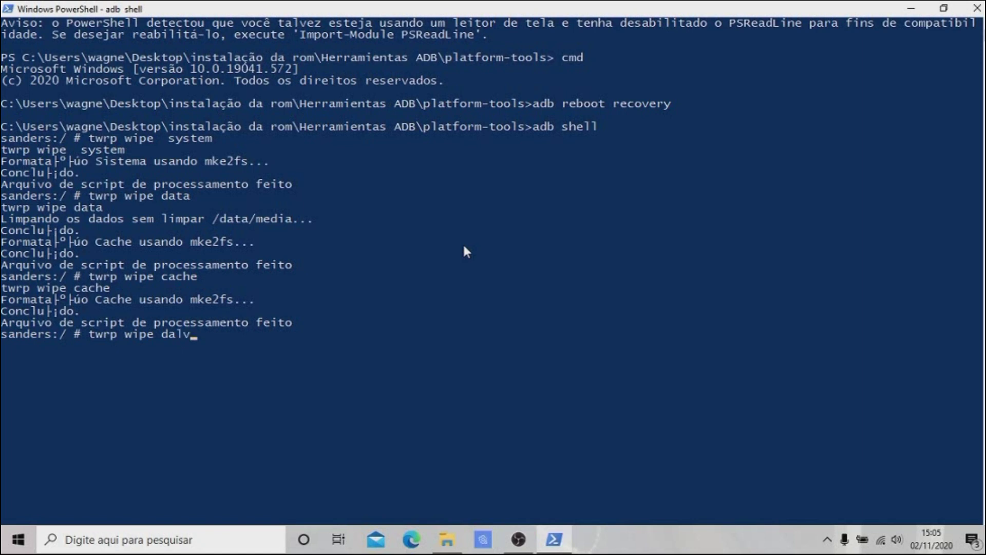
text(ik)
key(Return)
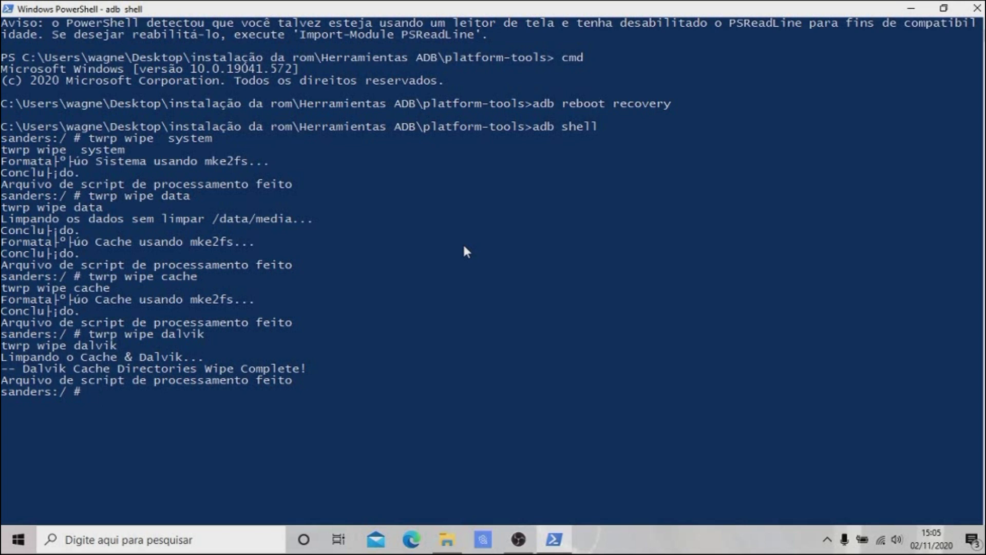
Step: Restart the phone back into recovery with "twrp reboot recovery"
text(twrp reboot re)
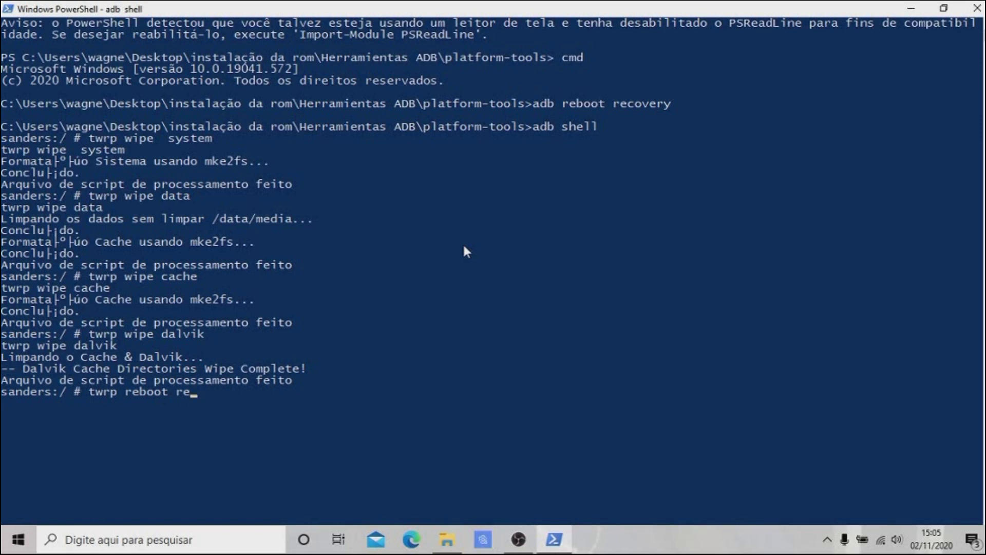
text(covery)
key(Return)
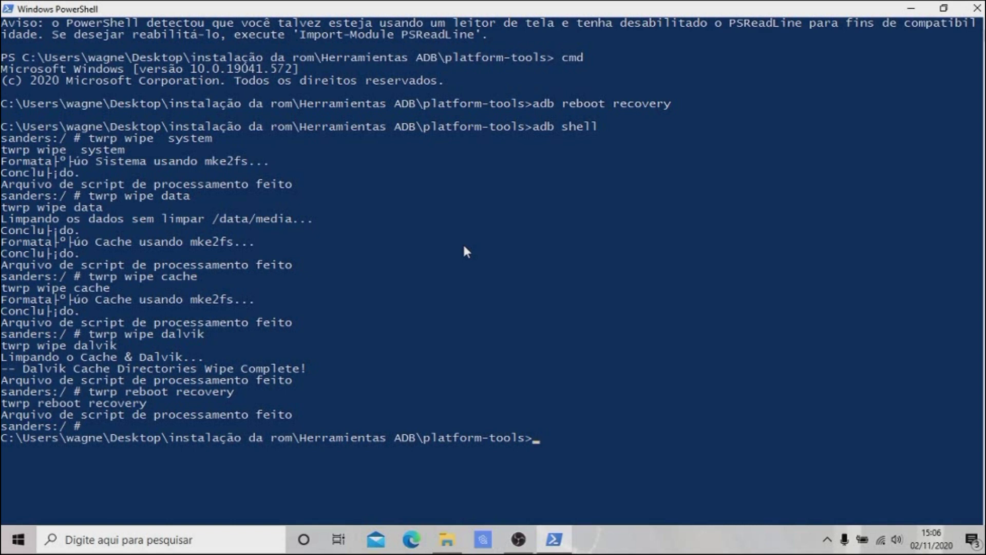
Step: Switch to a new File Explorer window and open the Moto Z2 play's Armazenamento interno
key(super+e)
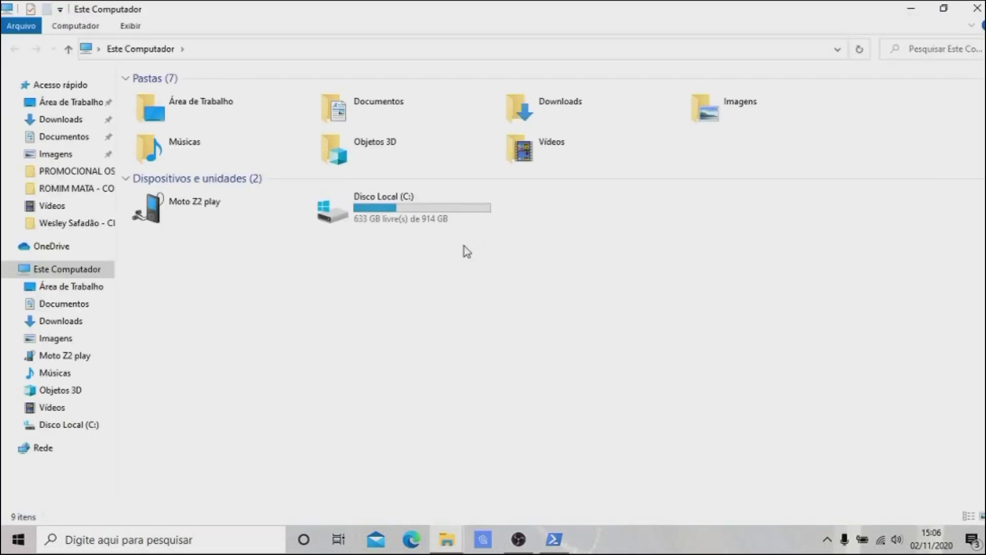
key(m)
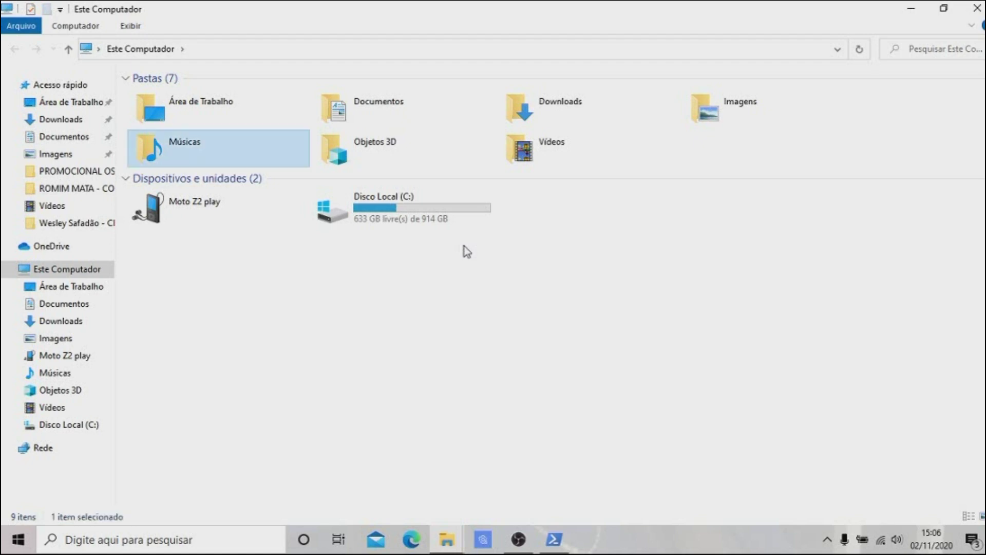
key(m)
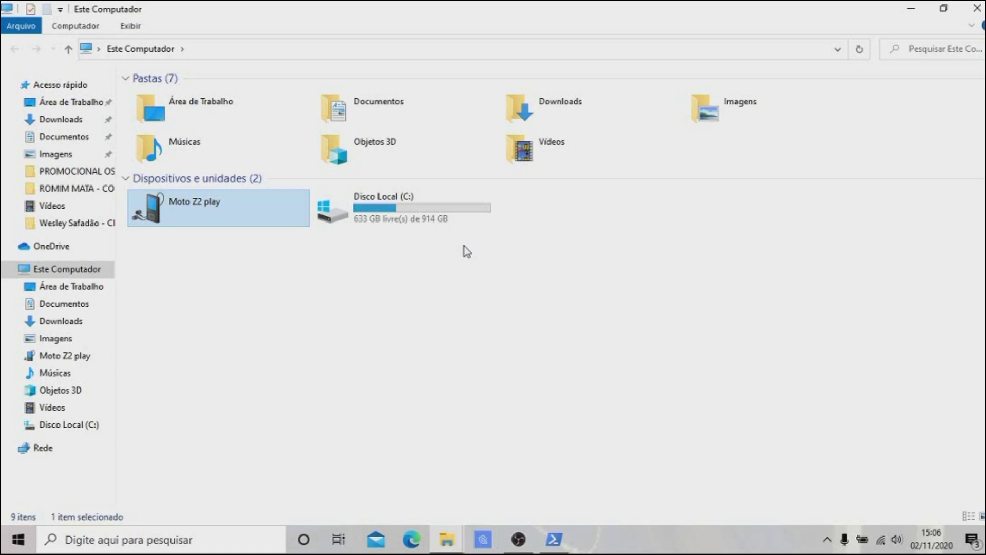
key(Return)
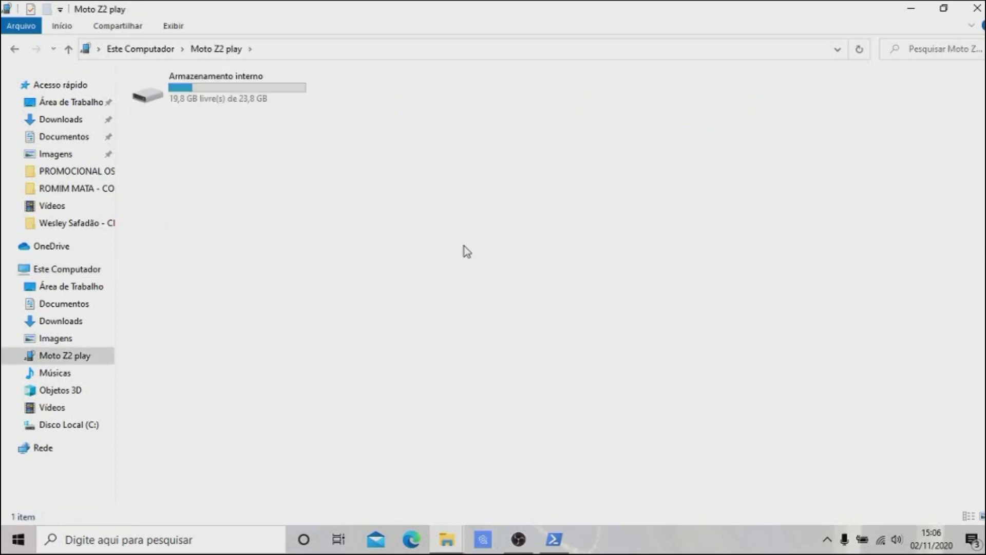
key(a)
key(Return)
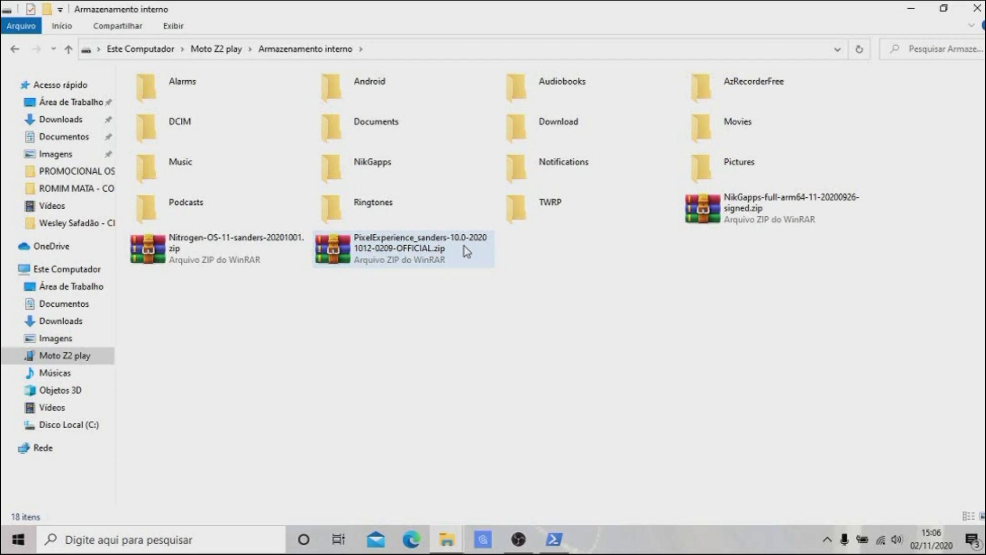
key(p)
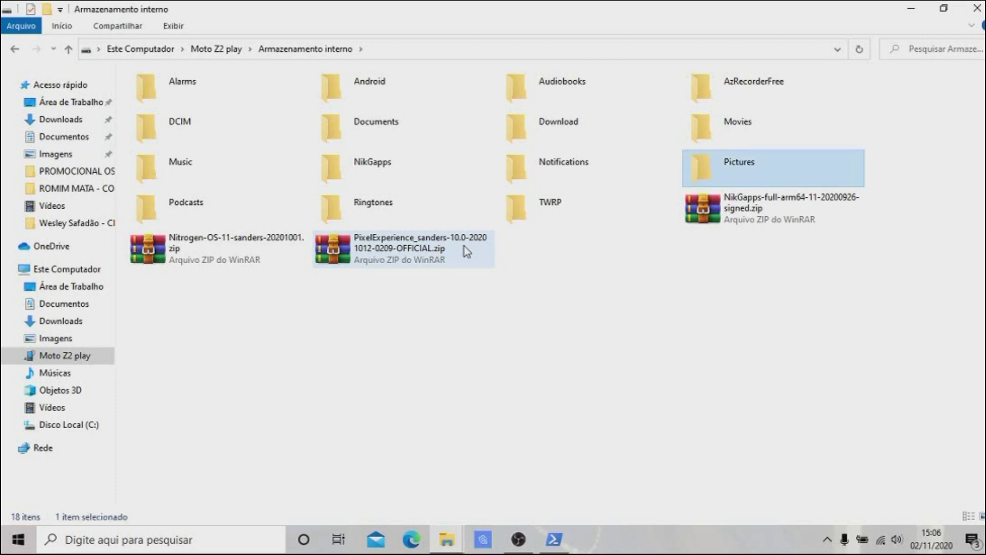
key(p)
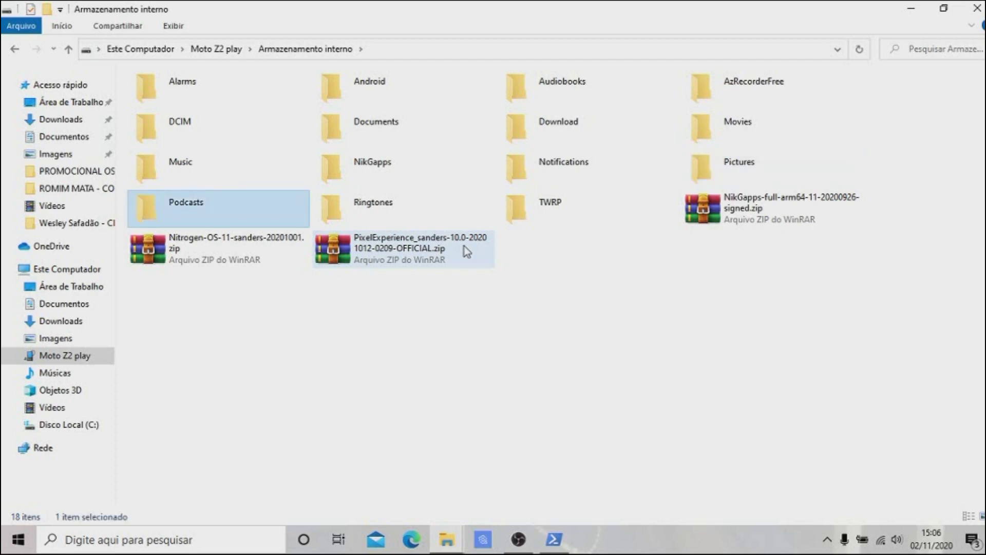
key(p)
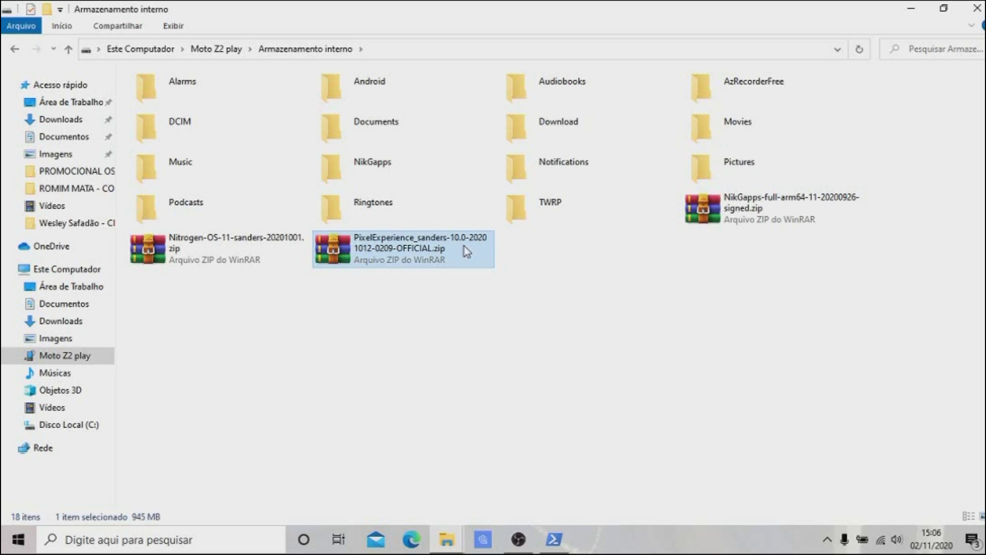
click(465, 249)
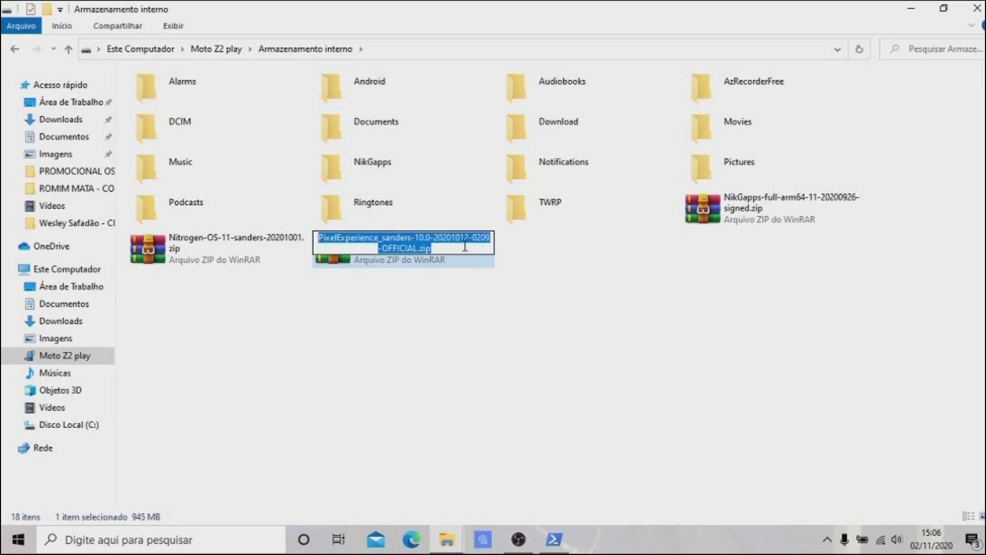